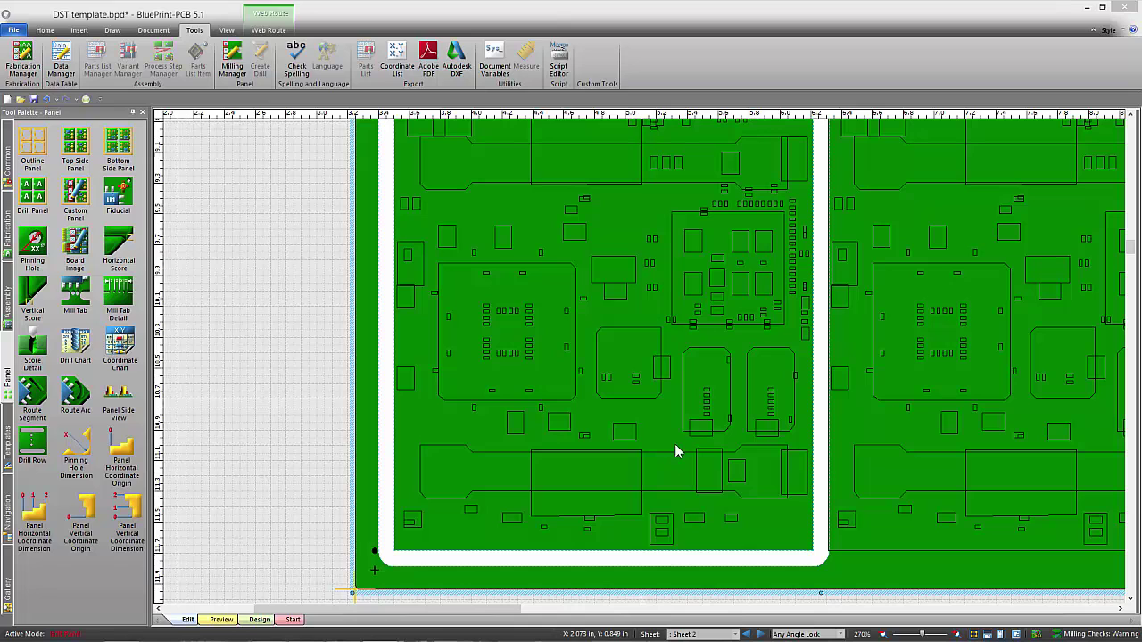
Step: Place a Mill Tab on the left web route, select it, and bring up the Milling Manager checks
{"action": "left_click", "coordinate": [79, 296]}
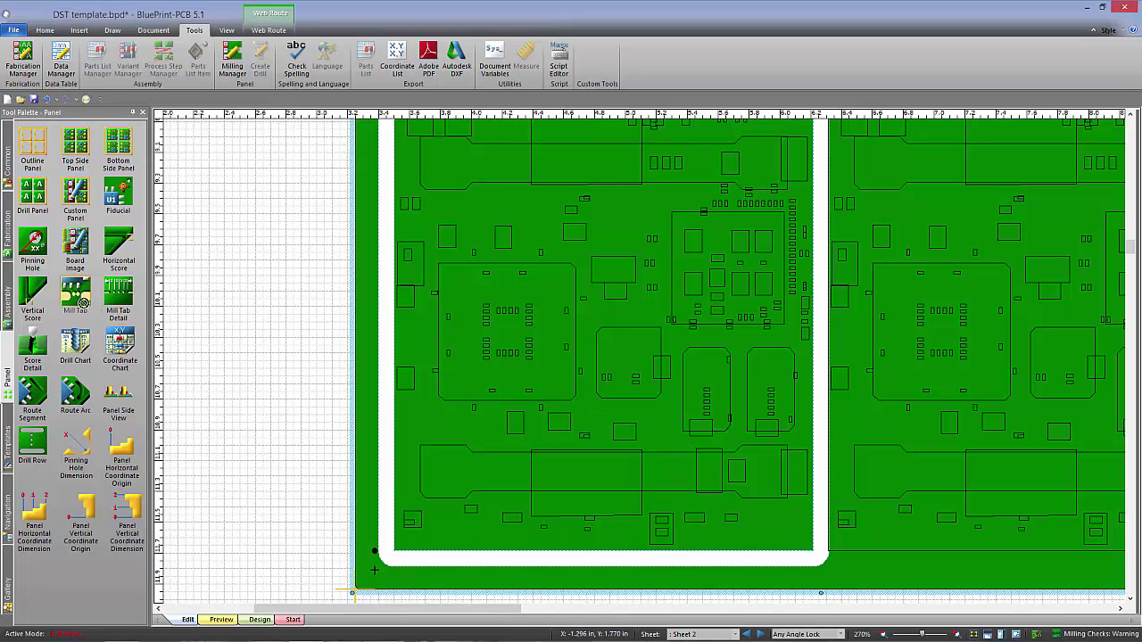
{"action": "left_click_drag", "start_coordinate": [83, 304], "coordinate": [381, 433]}
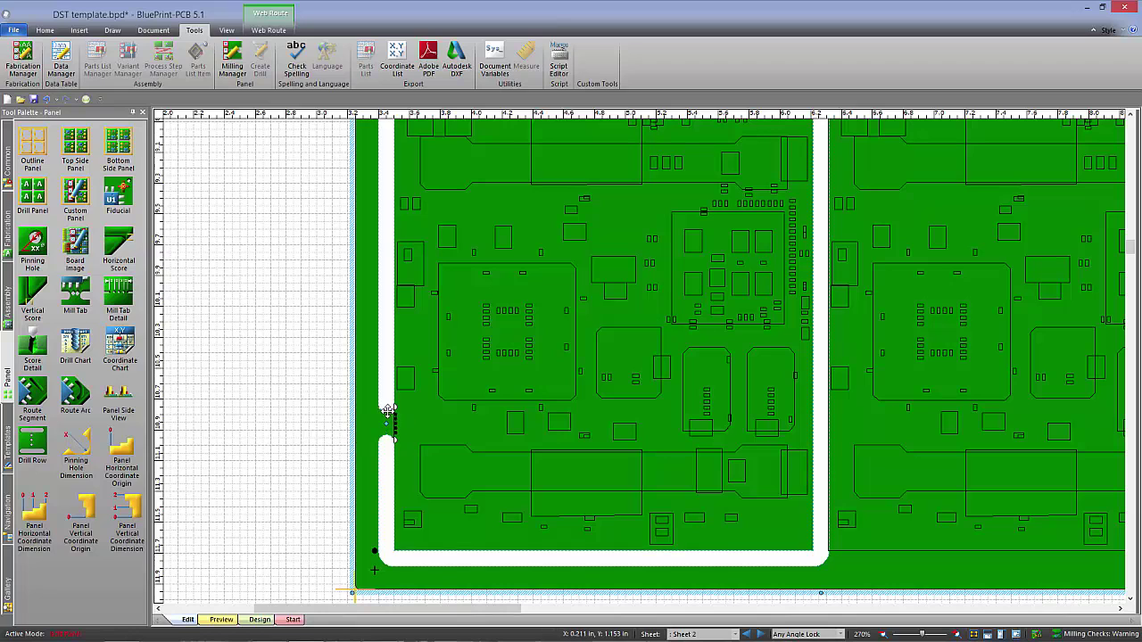
{"action": "left_click", "coordinate": [388, 410]}
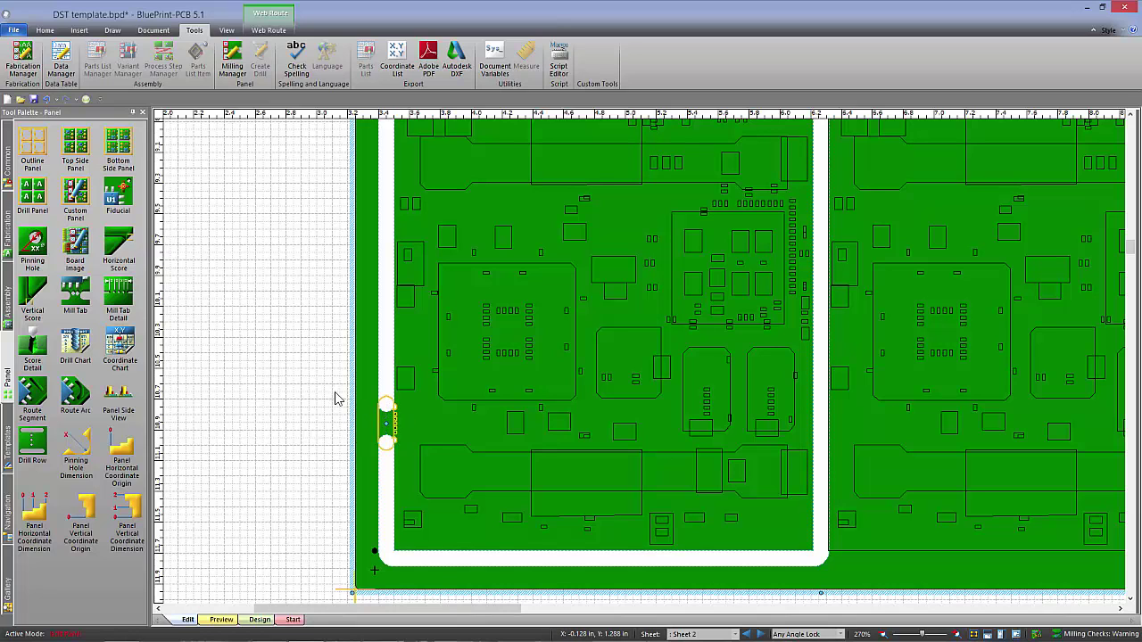
{"action": "left_click", "coordinate": [232, 61]}
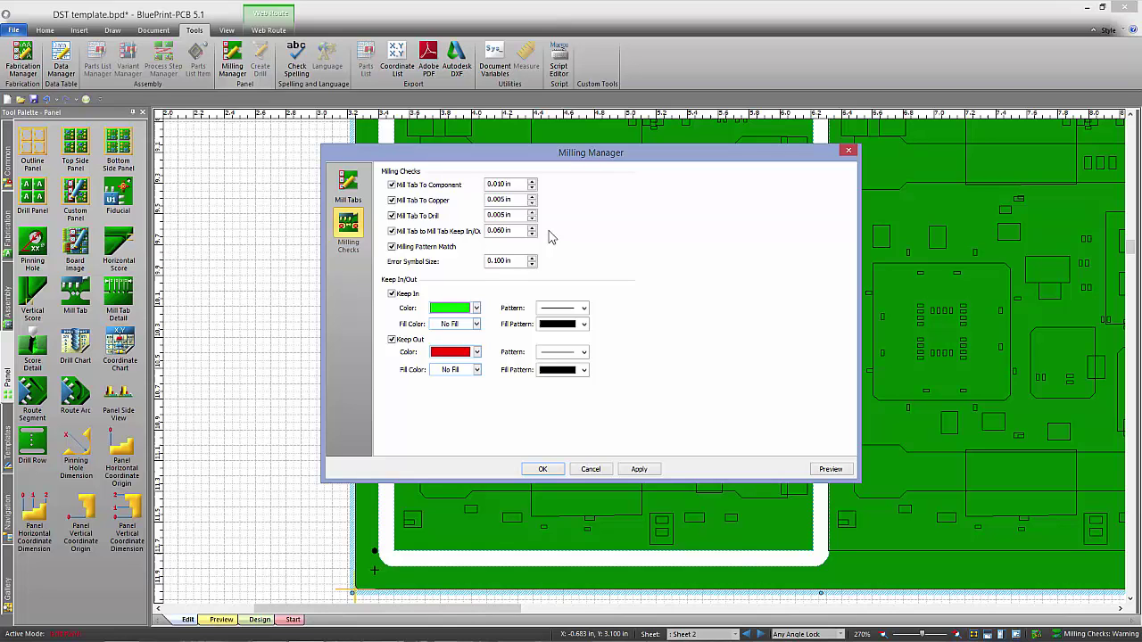
Step: Cancel out of the Milling Manager, leaving the 0.010/0.005/0.060 in clearances unchanged
{"action": "left_click", "coordinate": [590, 469]}
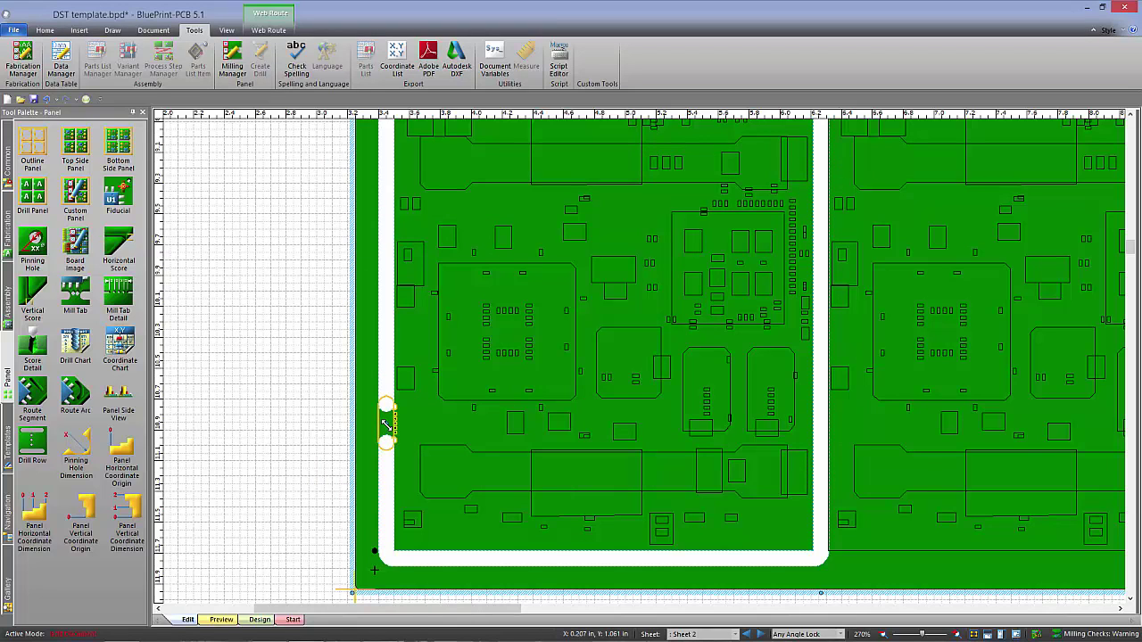
{"action": "right_click", "coordinate": [370, 413]}
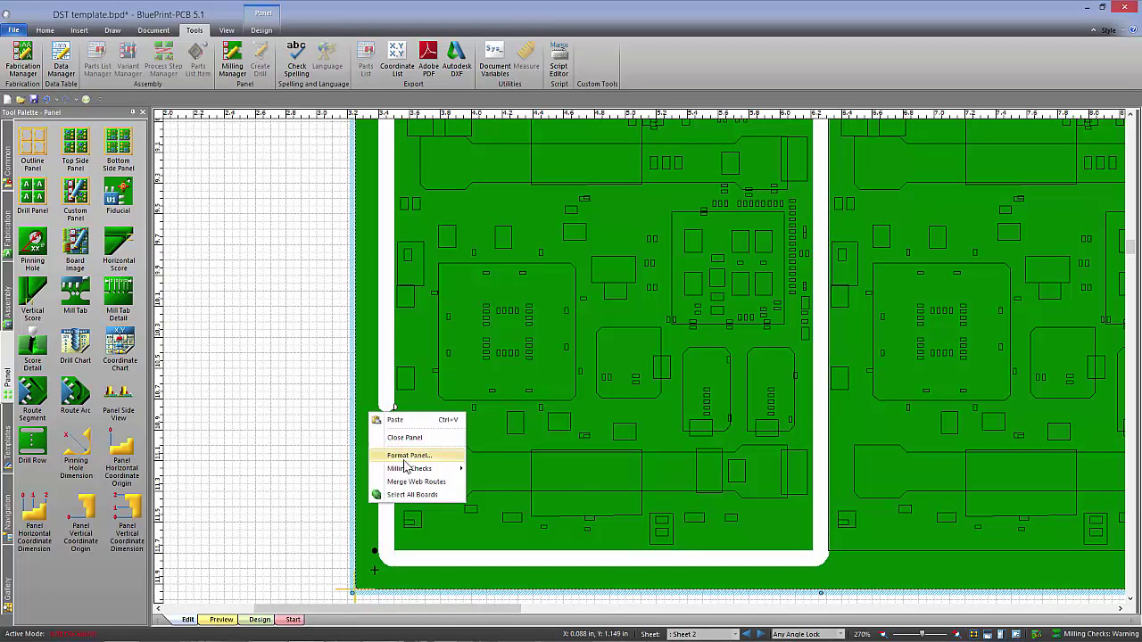
{"action": "mouse_move", "coordinate": [435, 468]}
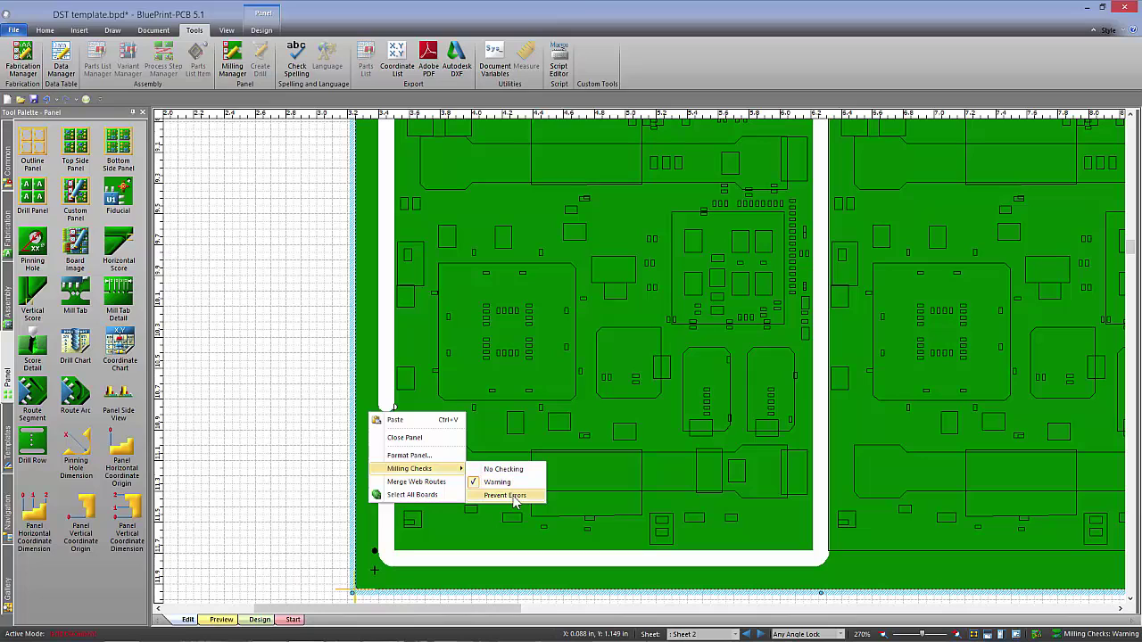
{"action": "left_click", "coordinate": [370, 341]}
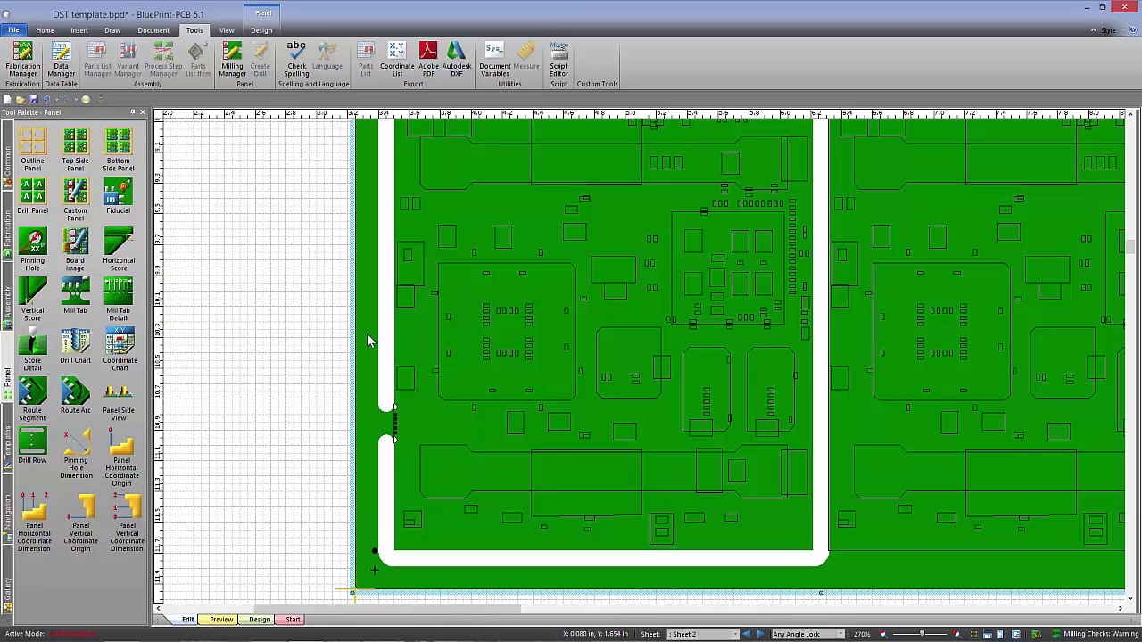
Step: Drag the left web route segment with its mill tab upward, next to component C3
{"action": "left_click", "coordinate": [389, 422]}
{"action": "left_click_drag", "start_coordinate": [386, 423], "coordinate": [386, 384]}
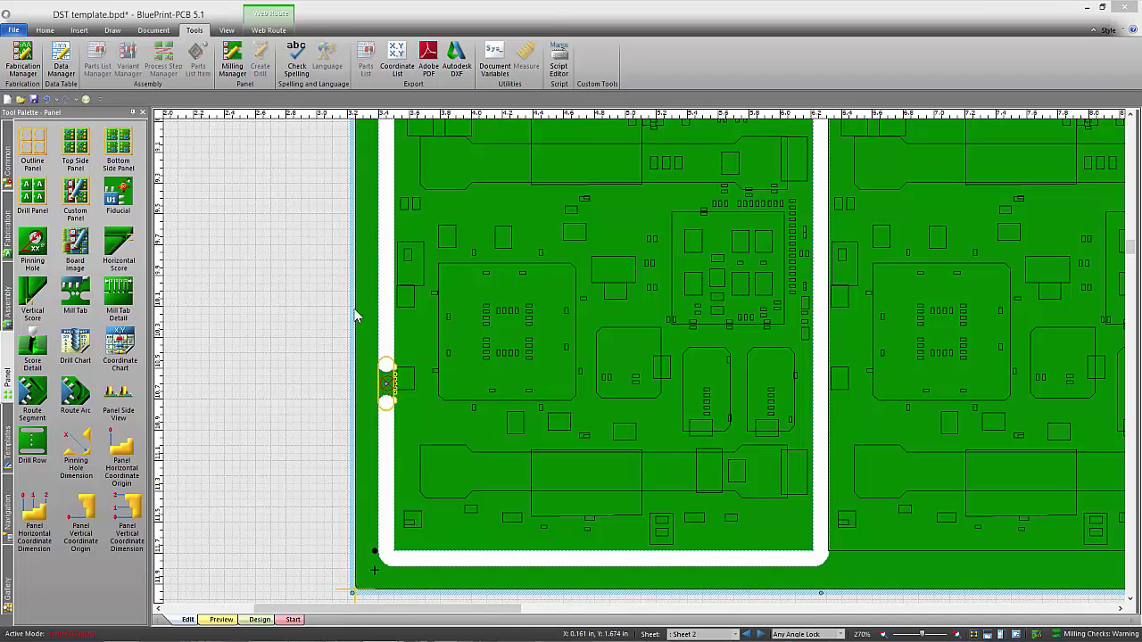
Step: Draw a 0.250 × 0.450 in rectangle on the left web route beneath the mill tab
{"action": "left_click", "coordinate": [114, 30]}
{"action": "left_click", "coordinate": [63, 46]}
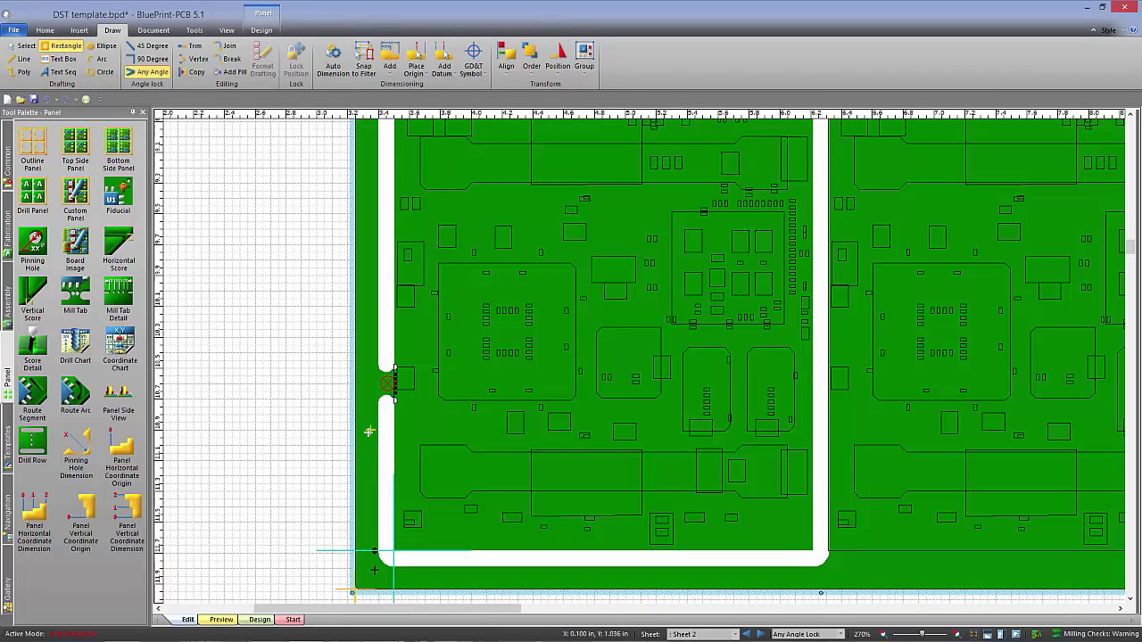
{"action": "left_click_drag", "start_coordinate": [369, 431], "coordinate": [406, 497]}
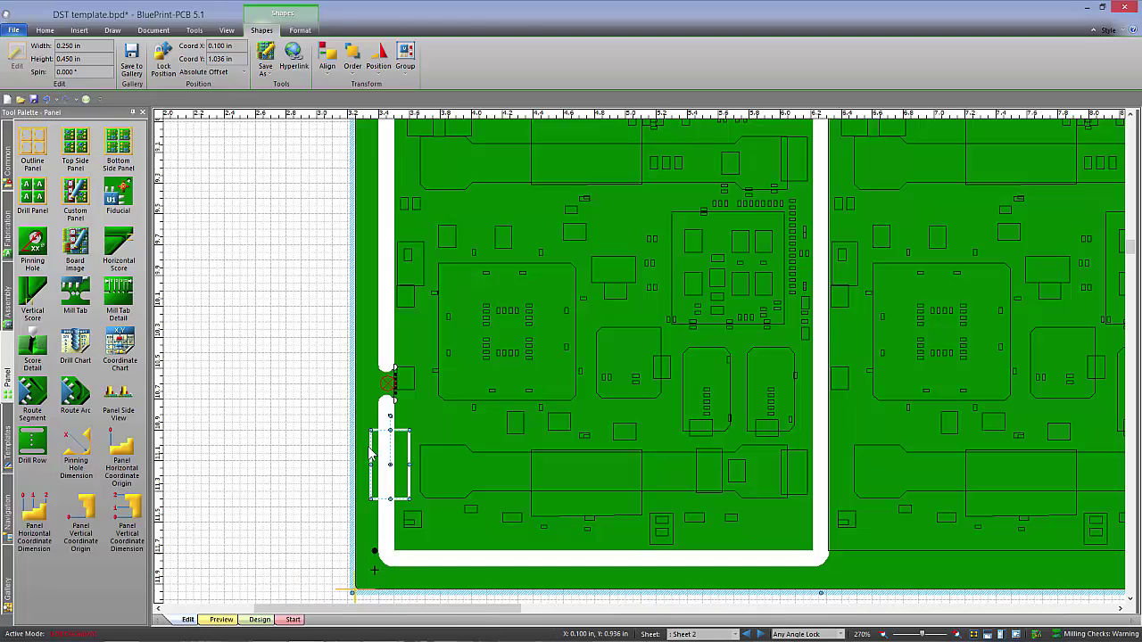
Step: Set the rectangle's class to MillTabKeepOut so it fills red
{"action": "right_click", "coordinate": [371, 453]}
{"action": "left_click", "coordinate": [419, 441]}
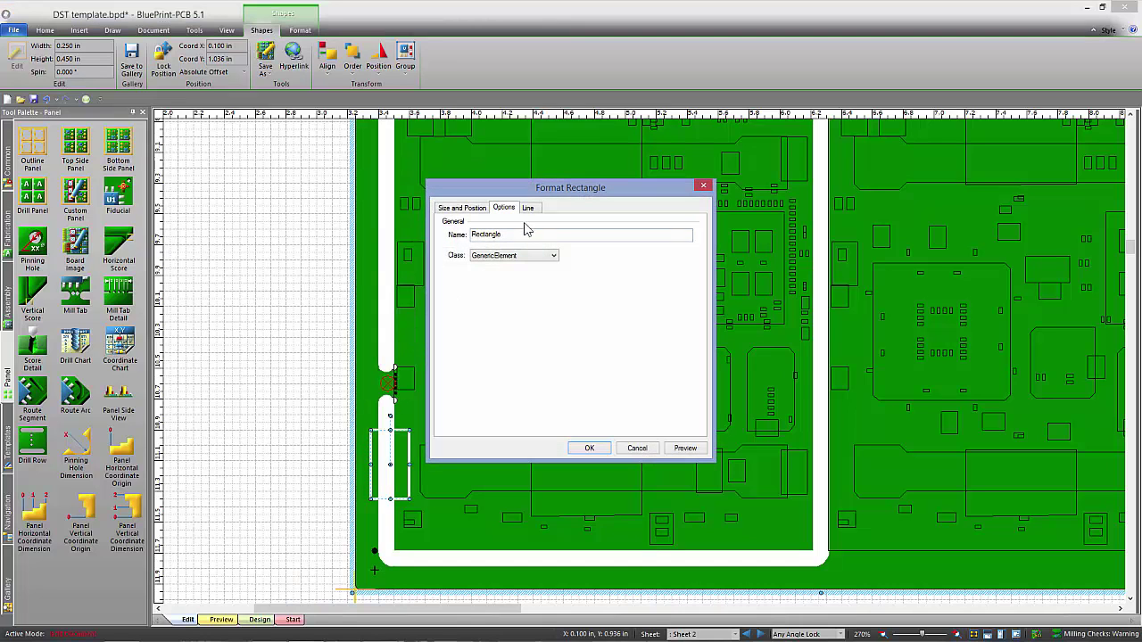
{"action": "left_click", "coordinate": [553, 256]}
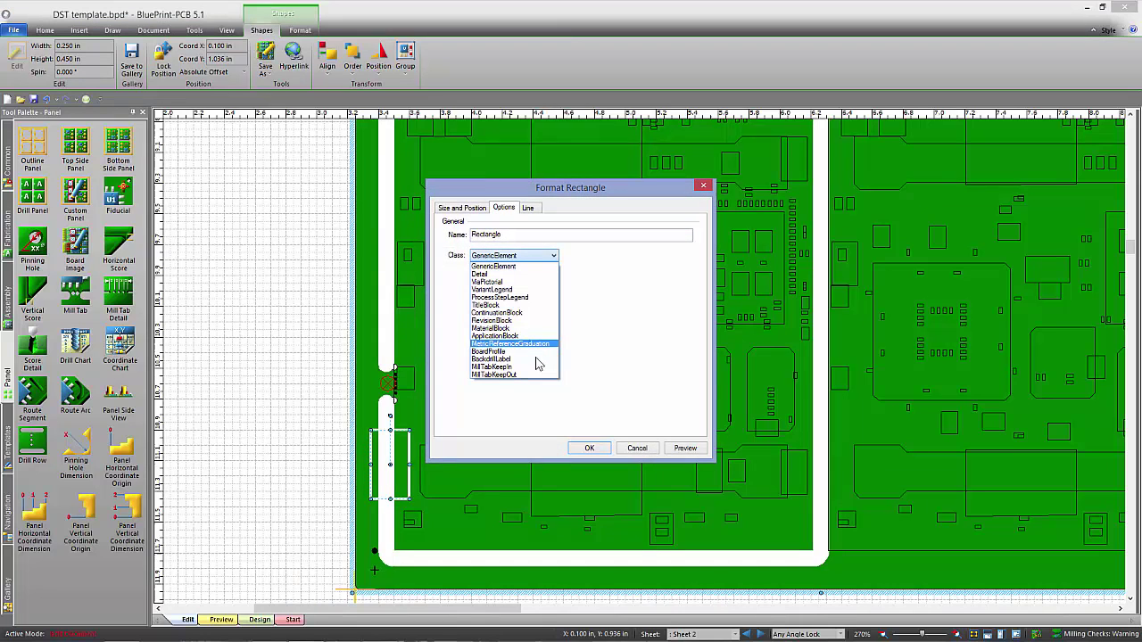
{"action": "left_click", "coordinate": [526, 374]}
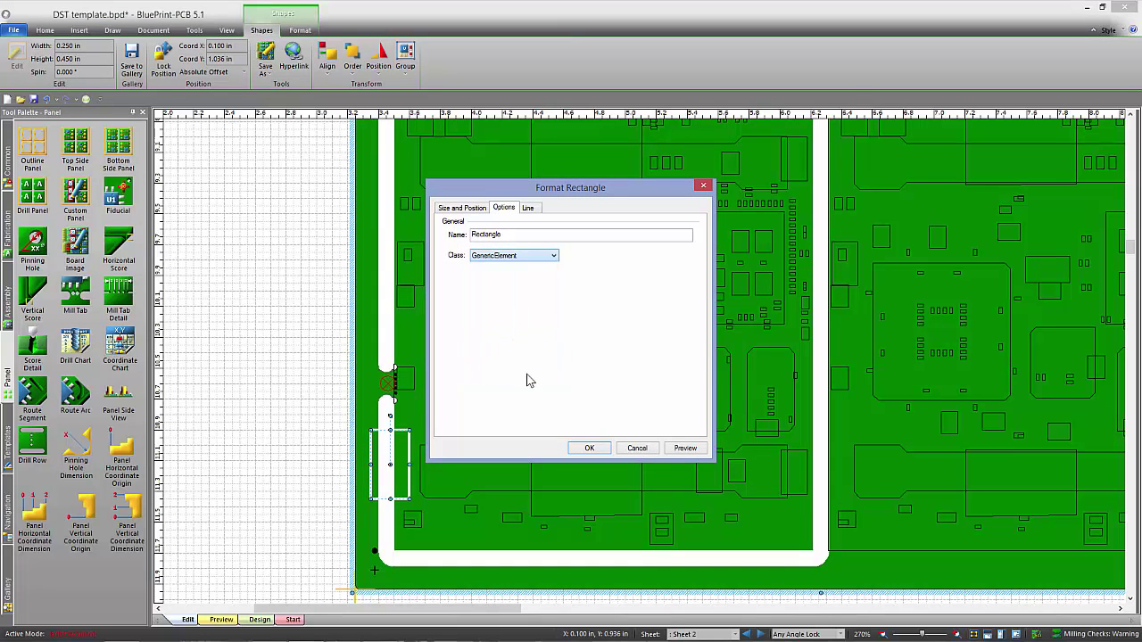
{"action": "left_click", "coordinate": [590, 448]}
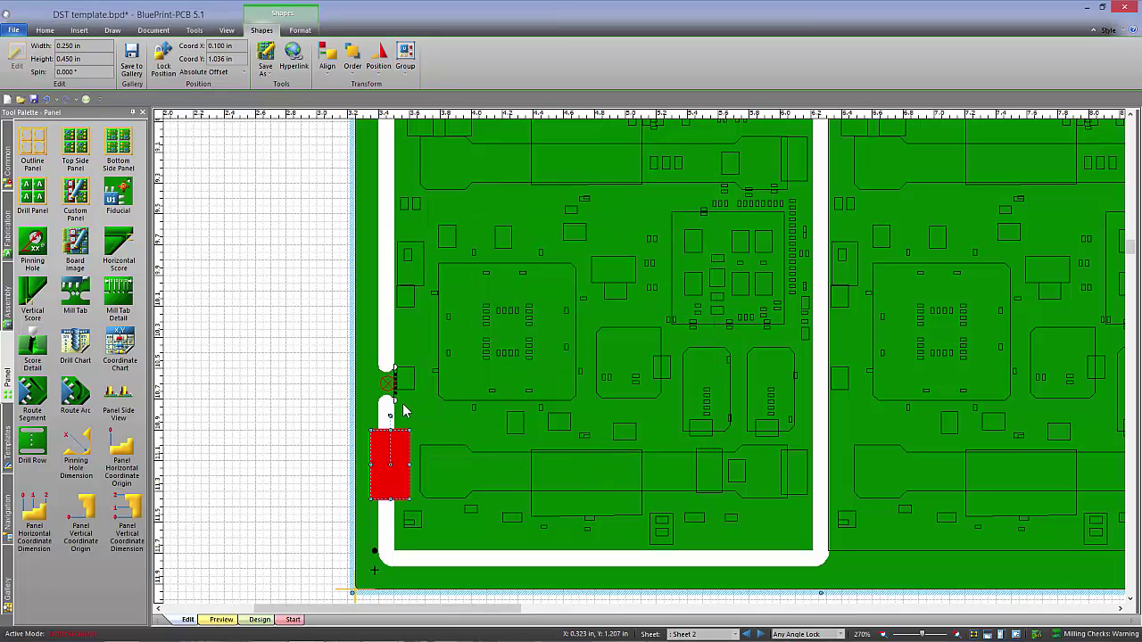
Step: Drag the left mill tab down the route to Y 1.036 in, over the keep-out area
{"action": "left_click", "coordinate": [386, 381]}
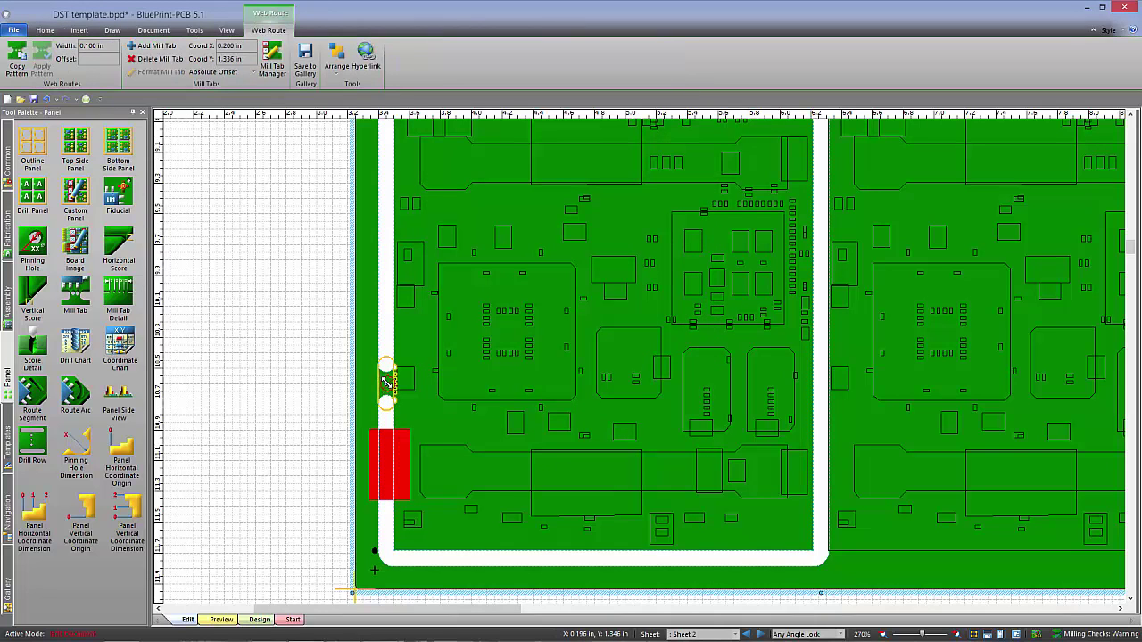
{"action": "mouse_move", "coordinate": [386, 381]}
{"action": "left_mouse_down"}
{"action": "mouse_move", "coordinate": [384, 467]}
{"action": "mouse_move", "coordinate": [362, 446]}
{"action": "mouse_move", "coordinate": [402, 458]}
{"action": "left_mouse_up"}
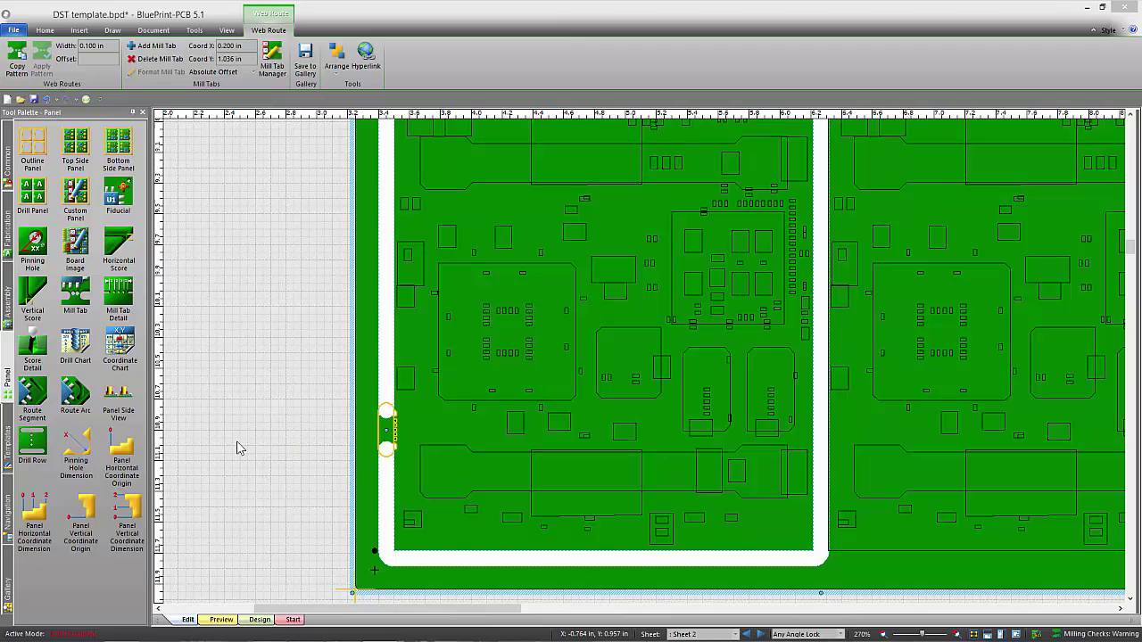
Step: Add a mill tab on the right web route and associate it with the left tab
{"action": "left_click_drag", "start_coordinate": [75, 294], "coordinate": [816, 451]}
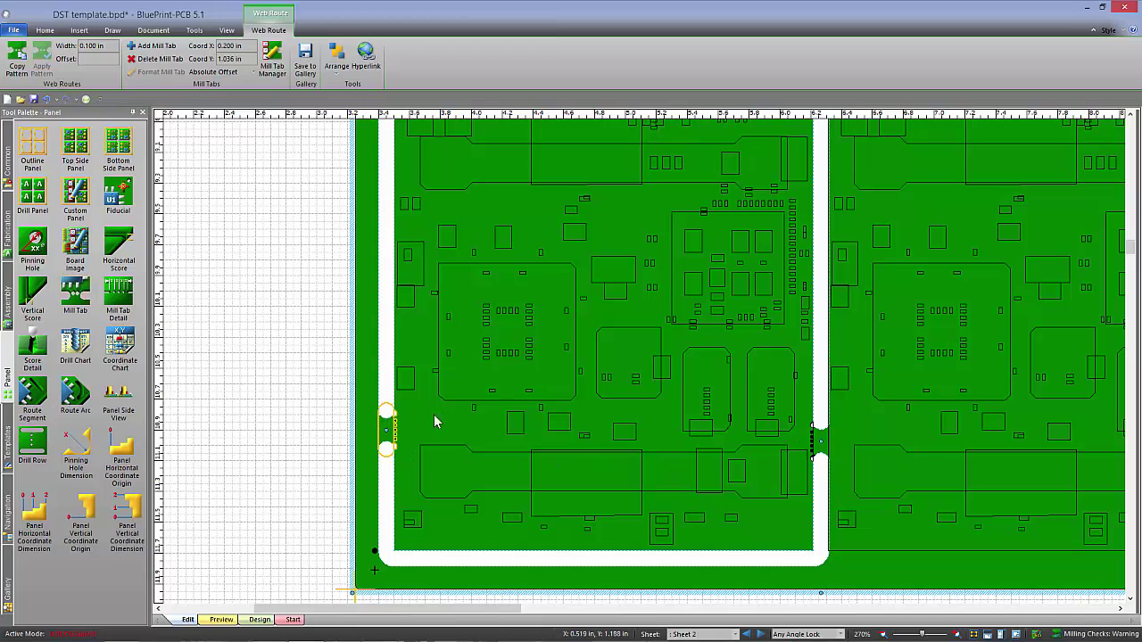
{"action": "right_click", "coordinate": [383, 419]}
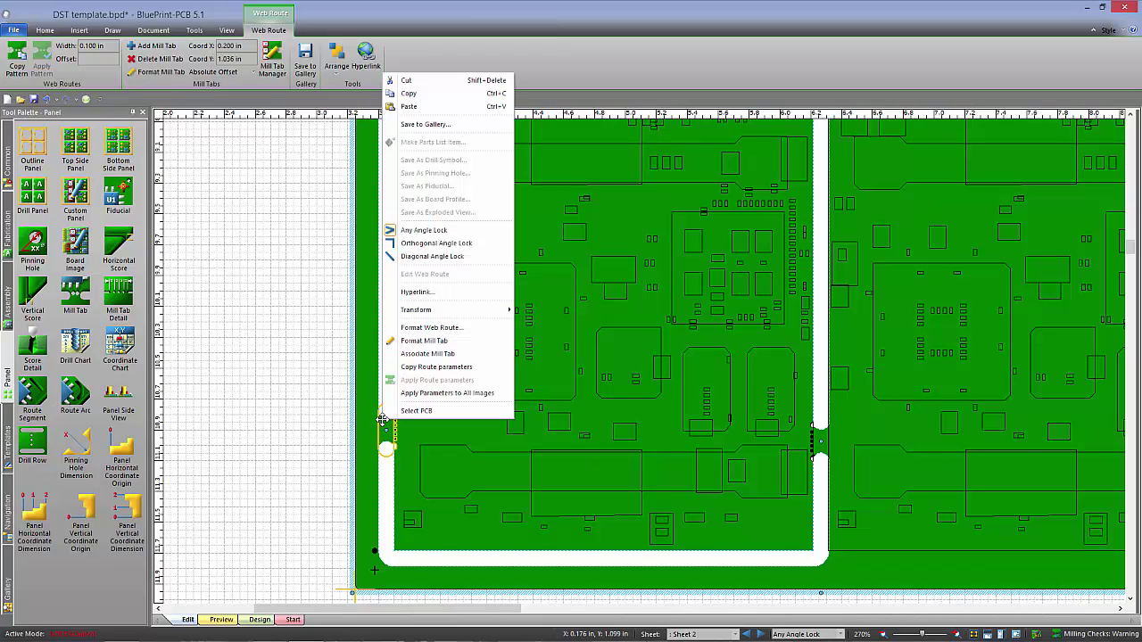
{"action": "left_click", "coordinate": [427, 354]}
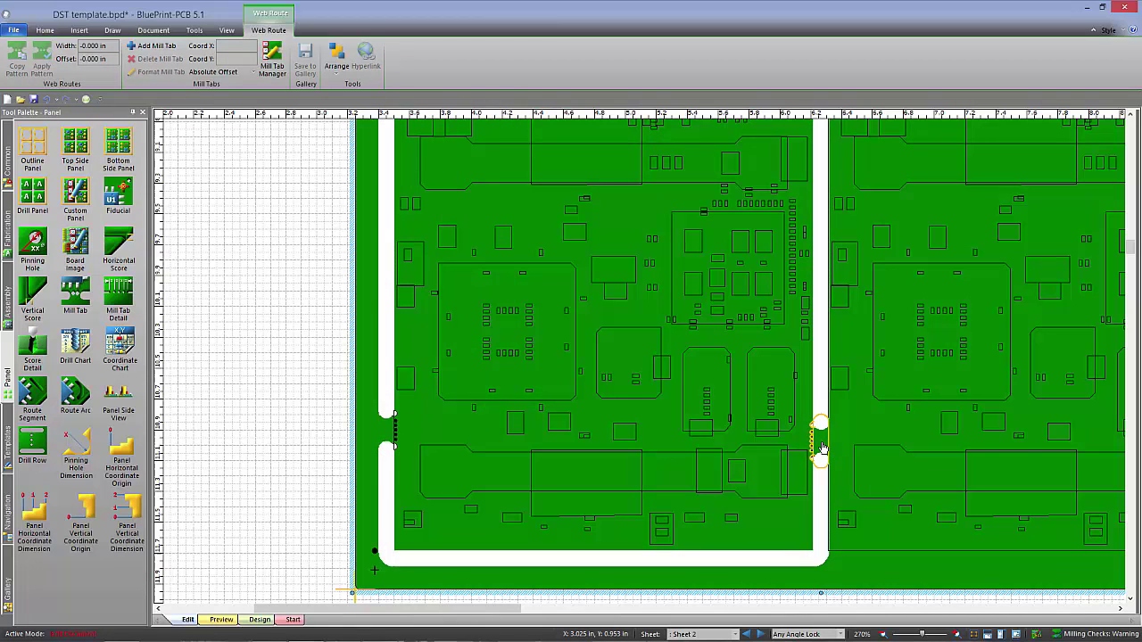
{"action": "left_click", "coordinate": [821, 447]}
{"action": "left_click", "coordinate": [623, 352]}
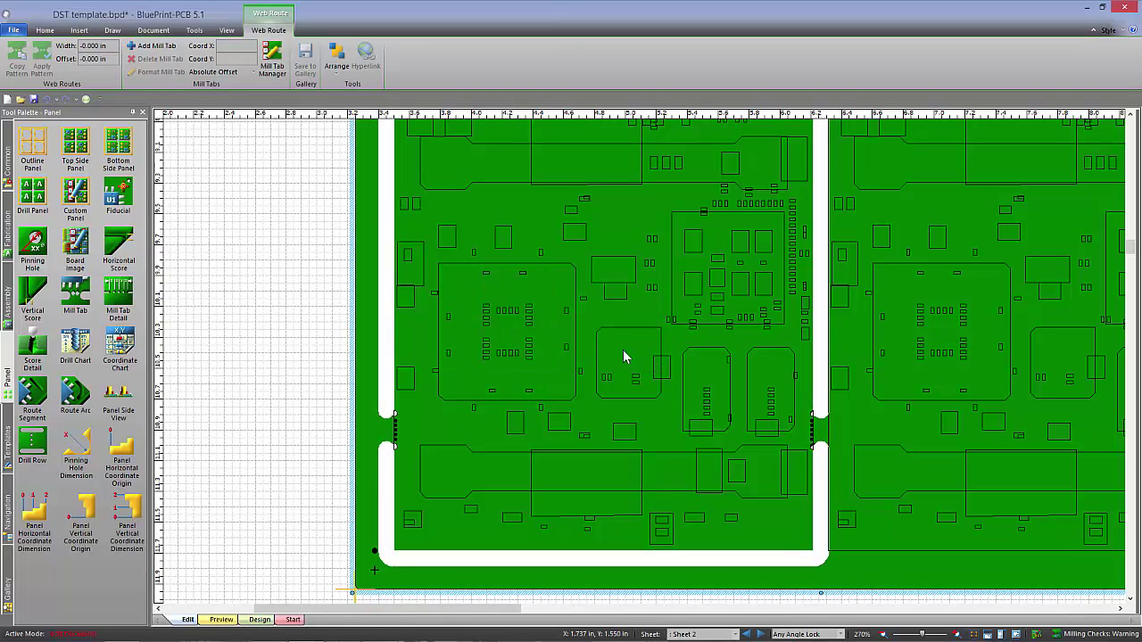
Step: Drag the left mill tab upward so both associated tabs sit at Y 1.236 in
{"action": "left_click", "coordinate": [386, 420]}
{"action": "left_click_drag", "start_coordinate": [386, 420], "coordinate": [385, 396]}
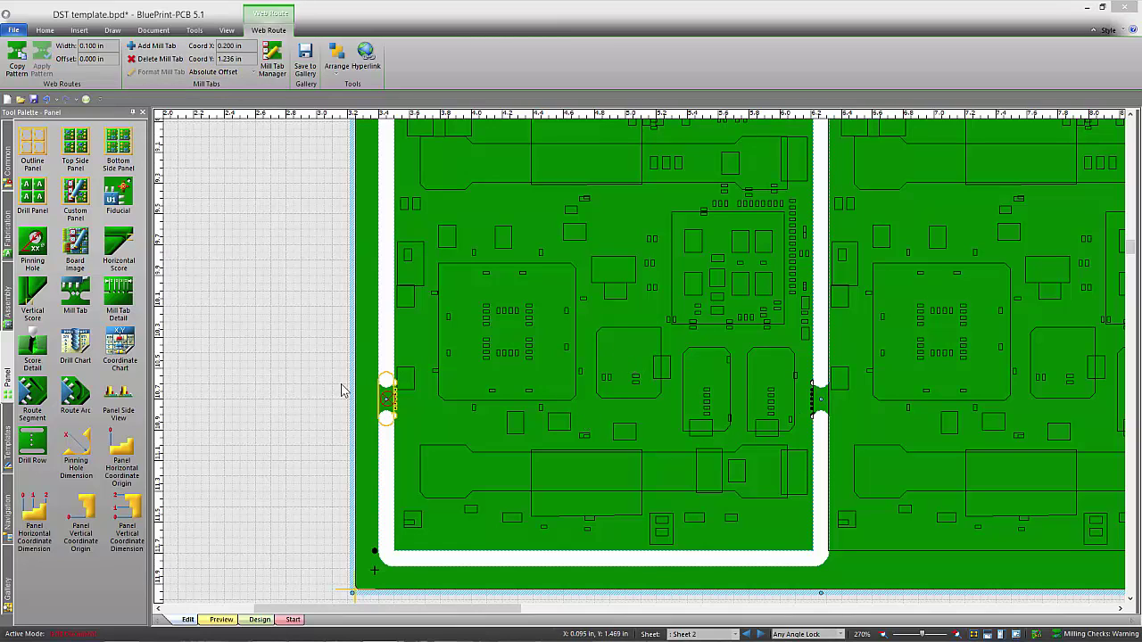
Step: Enter 1.1 as the Coord Y value to lower both associated tabs to 1.100 in
{"action": "left_click", "coordinate": [243, 59]}
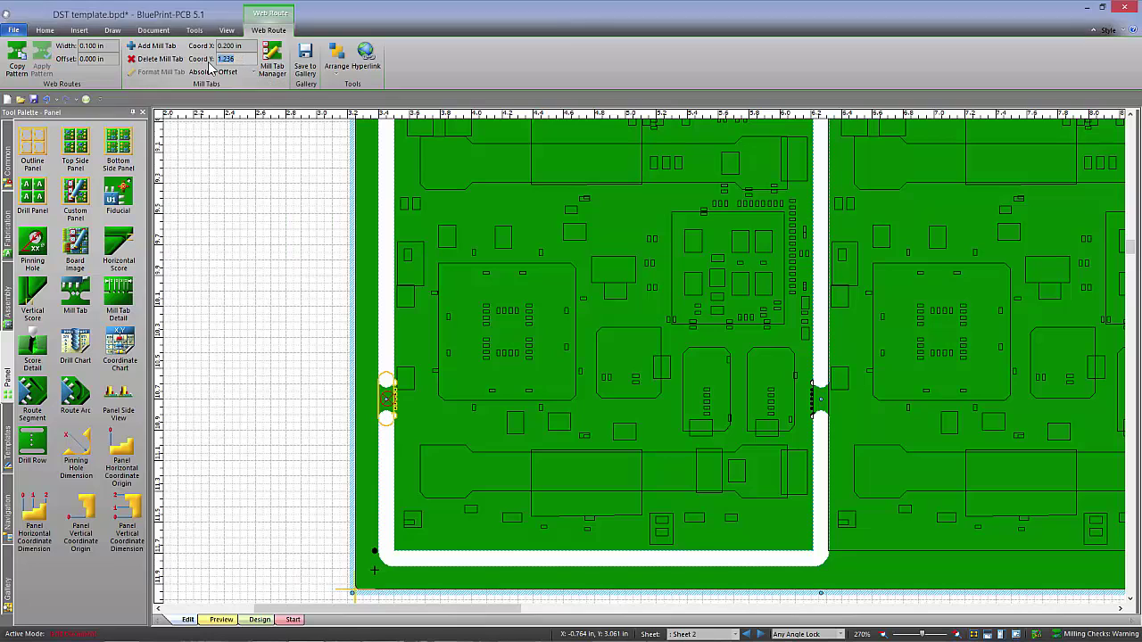
{"action": "type", "text": "1"}
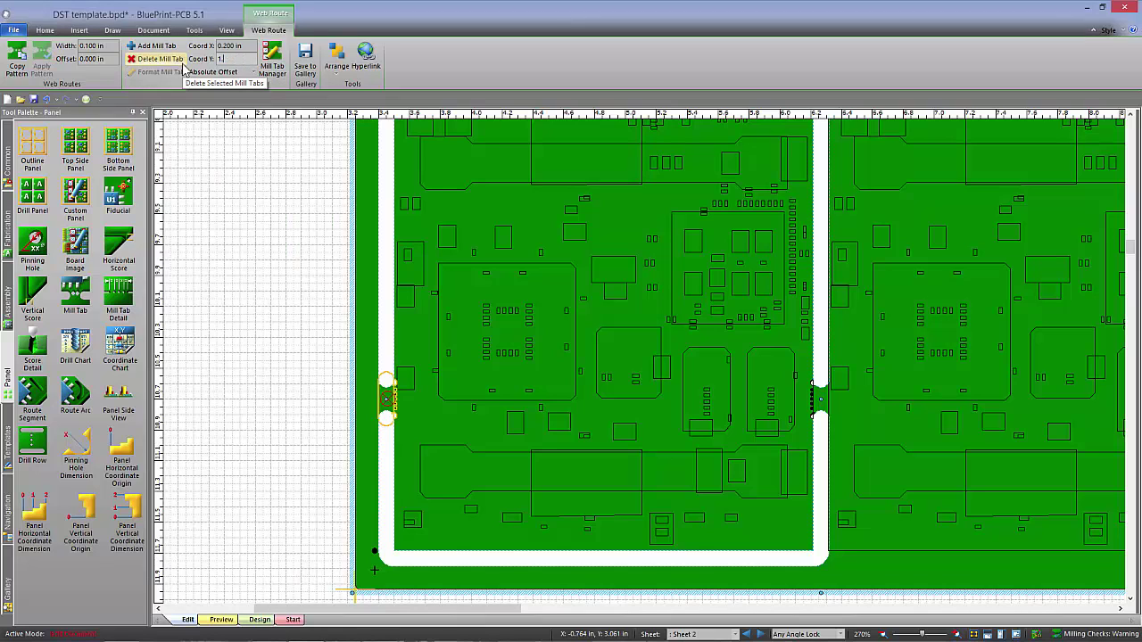
{"action": "type", "text": ".1"}
{"action": "key", "text": "Return"}
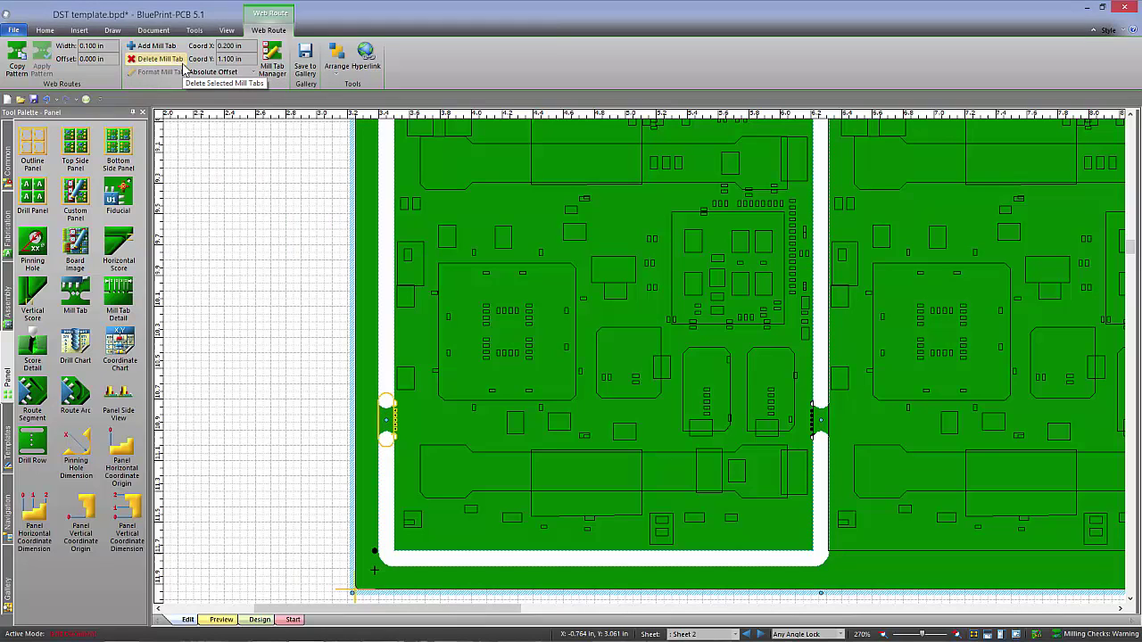